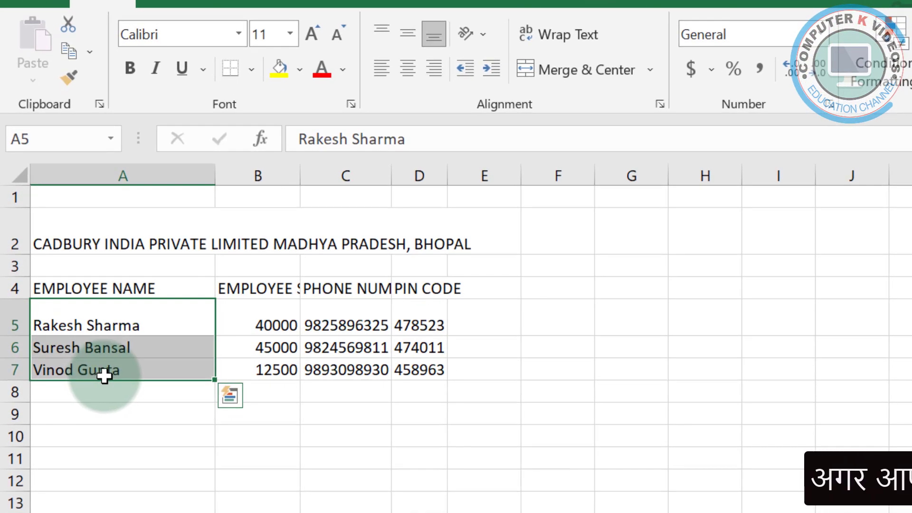
# Cycle the employee names in A5:A7 through center and right alignment, ending with left alignment
pyautogui.click(409, 76)
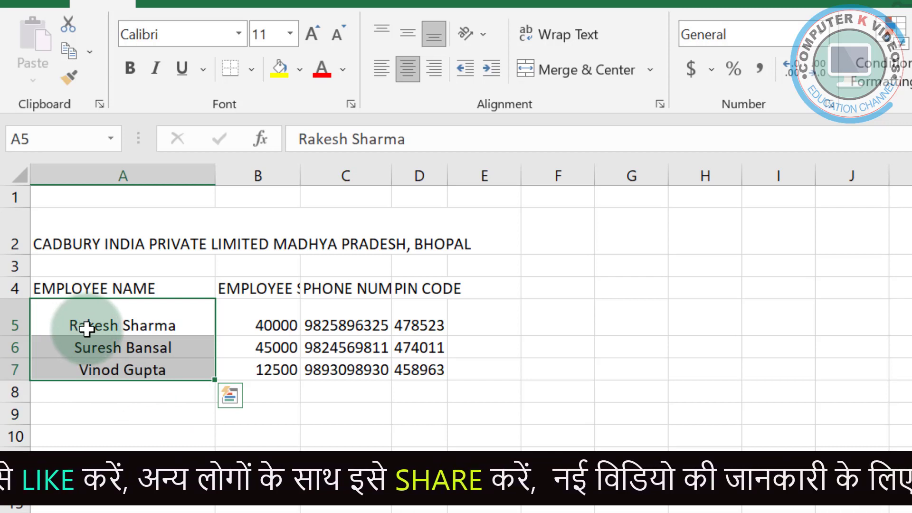
pyautogui.click(438, 75)
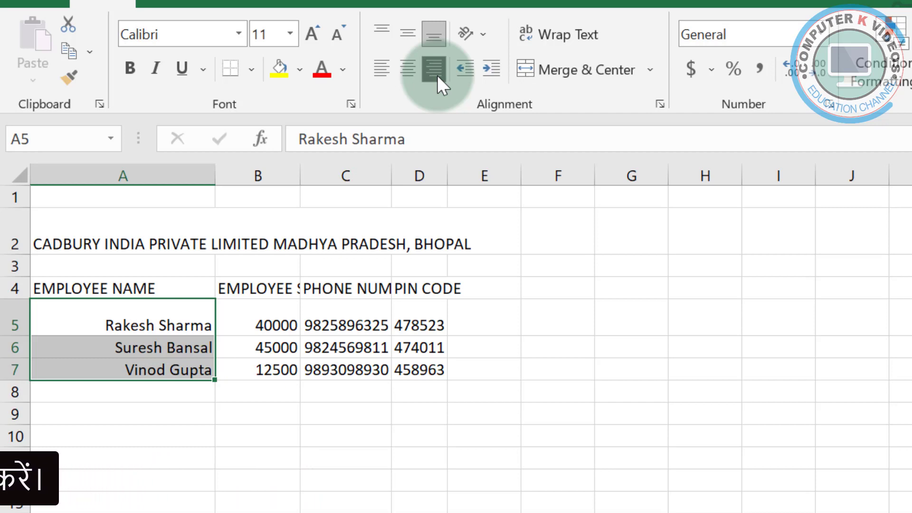
pyautogui.click(380, 71)
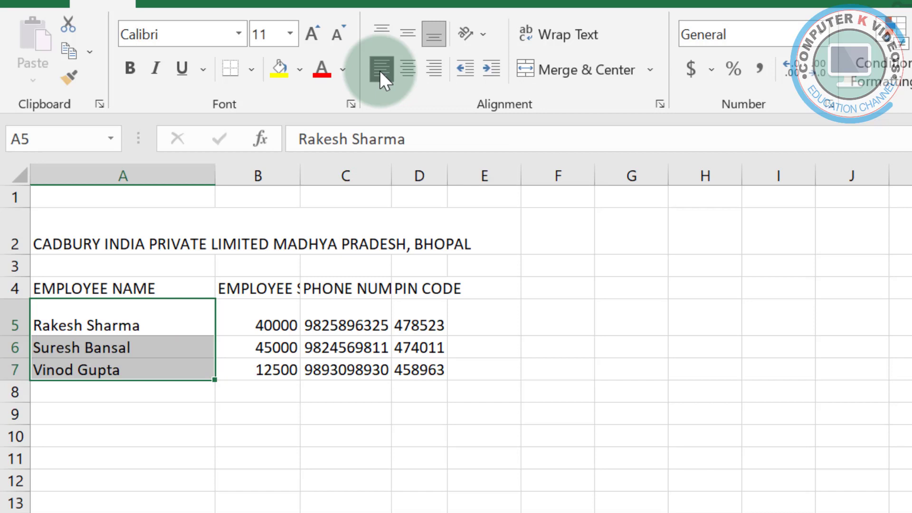
# Cycle the employee salaries in B5:B7 through left and center alignment, ending with right alignment
pyautogui.press('Right')
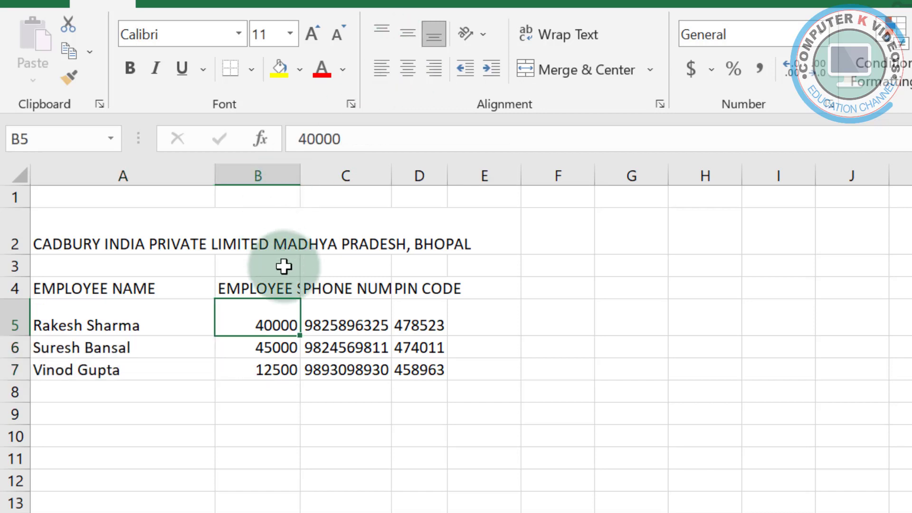
pyautogui.moveTo(259, 308); pyautogui.dragTo(262, 377)
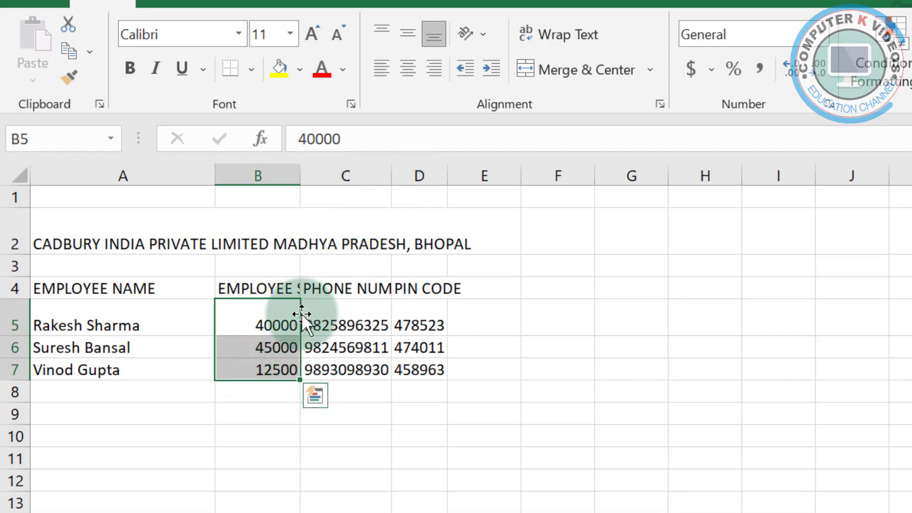
pyautogui.click(375, 70)
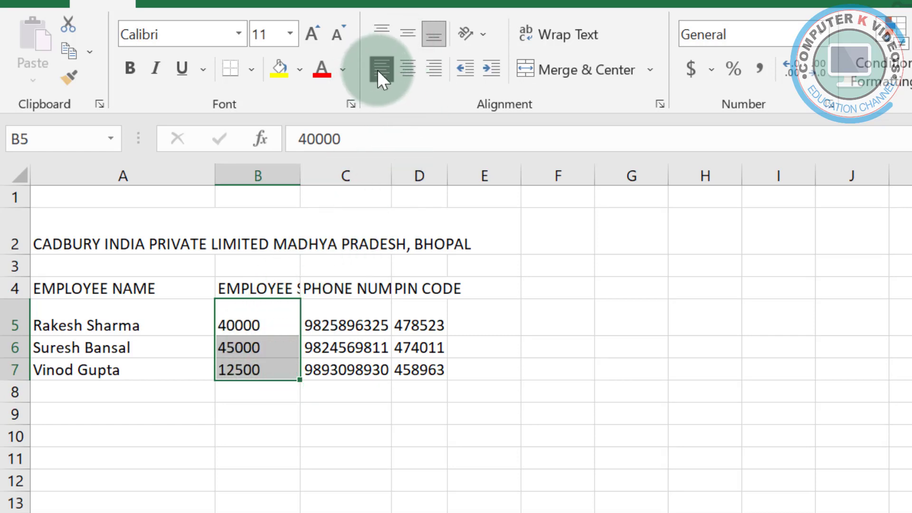
pyautogui.click(407, 67)
pyautogui.click(432, 68)
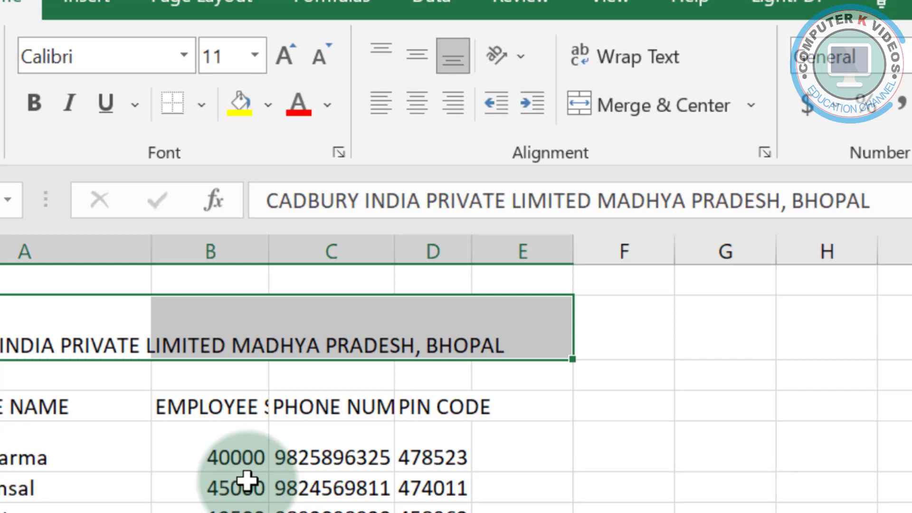
# Increase the indent of the employee names in A5:A7 by four levels
pyautogui.moveTo(61, 321); pyautogui.dragTo(78, 368)
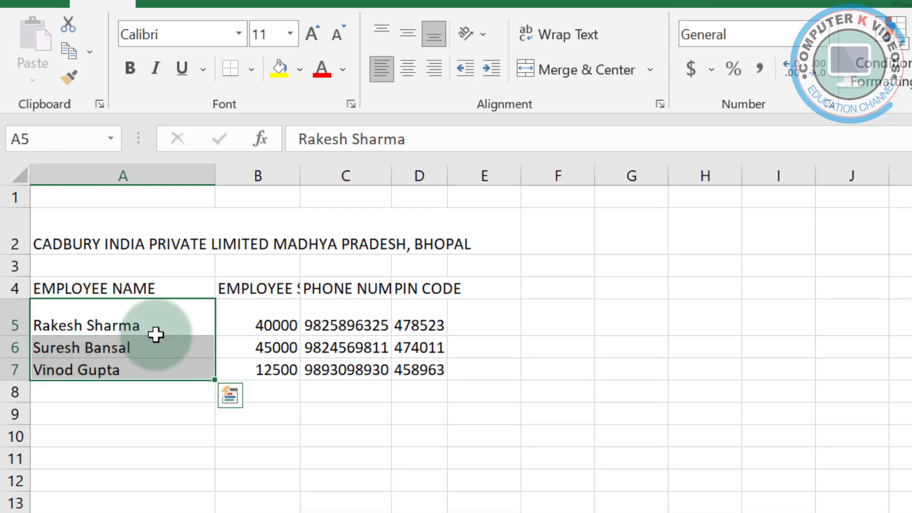
pyautogui.click(491, 69)
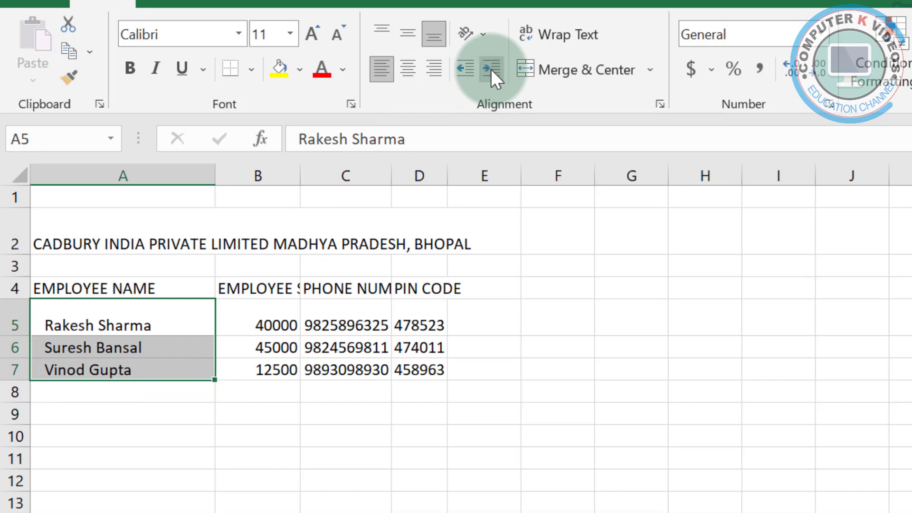
pyautogui.click(491, 69)
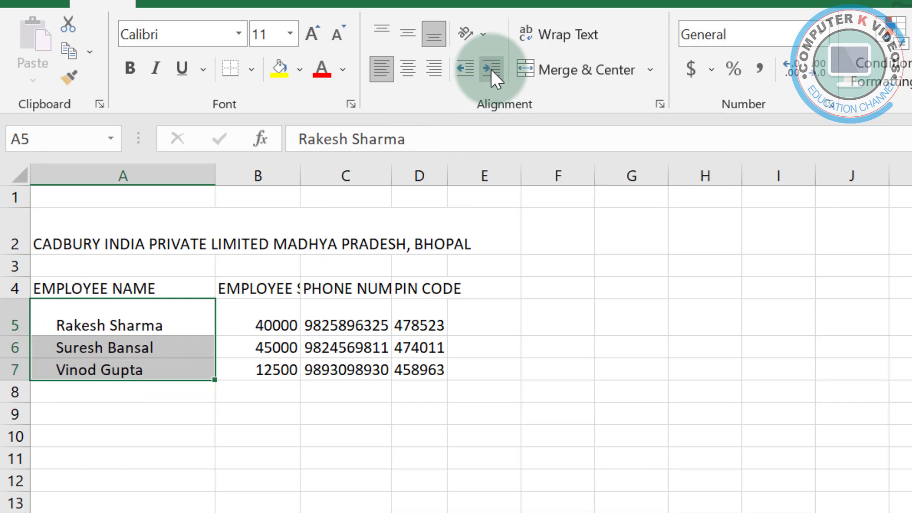
pyautogui.click(491, 70)
pyautogui.click(492, 70)
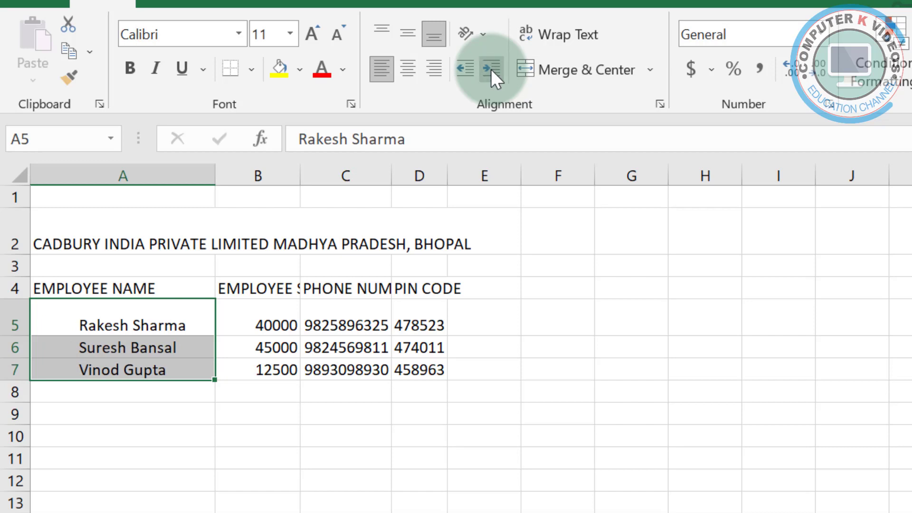
# Decrease the indent of the employee names in A5:A7 until they sit at the cells' left edge
pyautogui.click(458, 70)
pyautogui.click(460, 70)
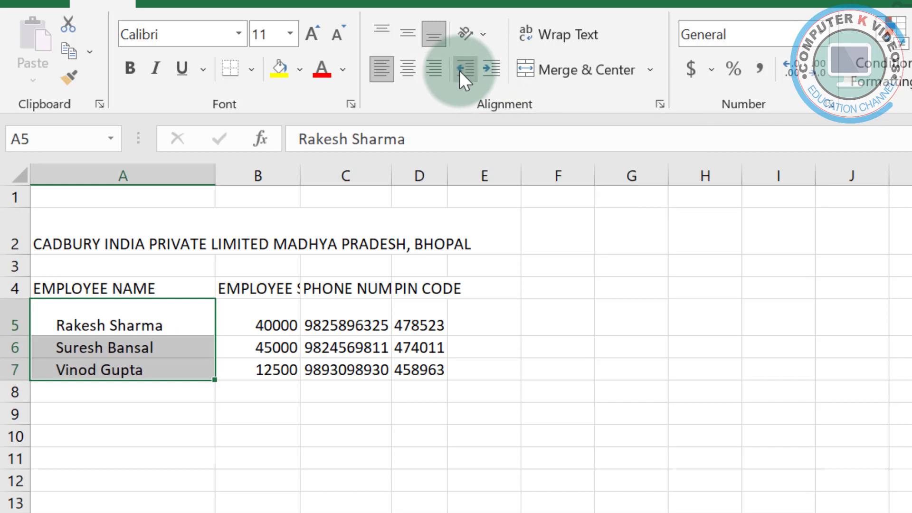
pyautogui.click(460, 70)
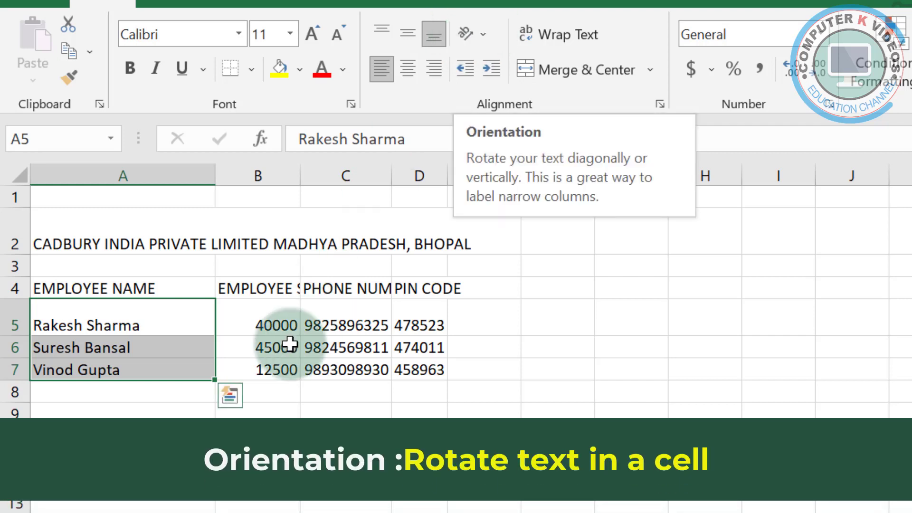
# Rotate the header text in A4:D4 diagonally with the Angle Counterclockwise orientation
pyautogui.click(176, 432)
pyautogui.moveTo(63, 290); pyautogui.dragTo(425, 290)
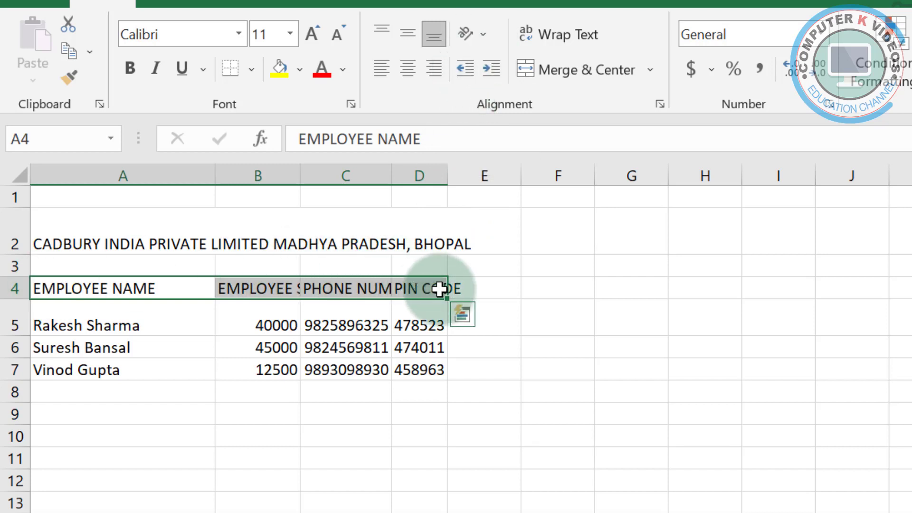
pyautogui.click(484, 38)
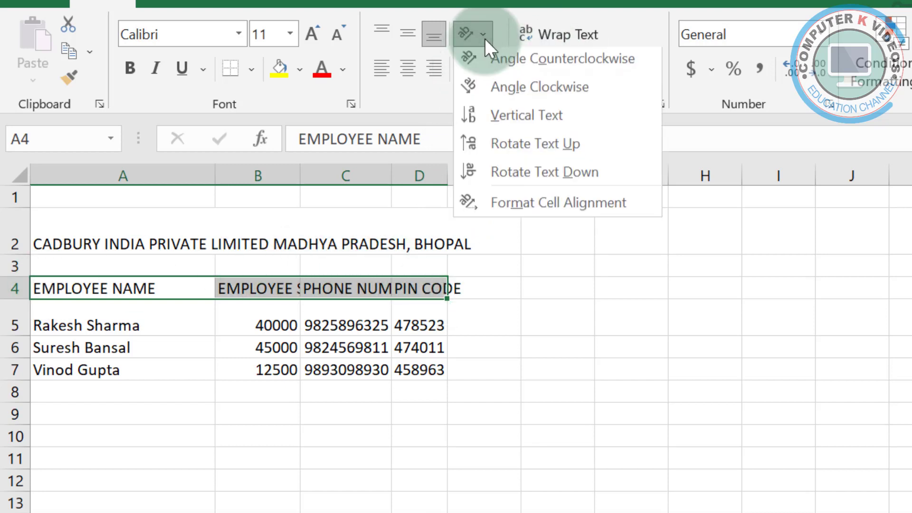
pyautogui.click(508, 64)
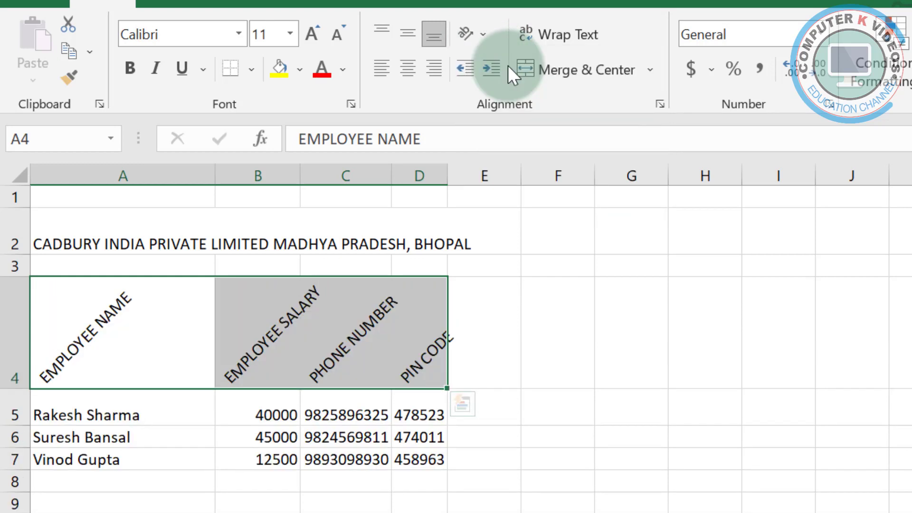
# Change the header row's orientation to Angle Clockwise, and switch it to Vertical Text
pyautogui.click(481, 36)
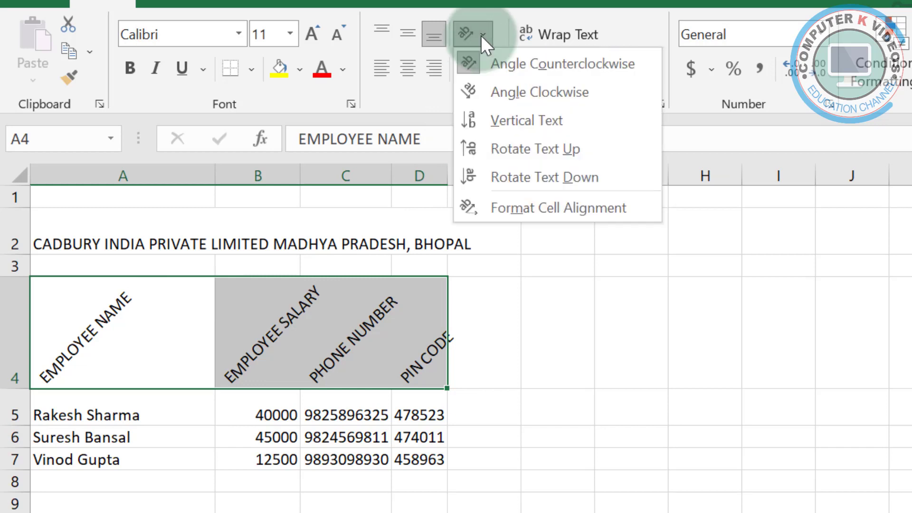
pyautogui.click(523, 95)
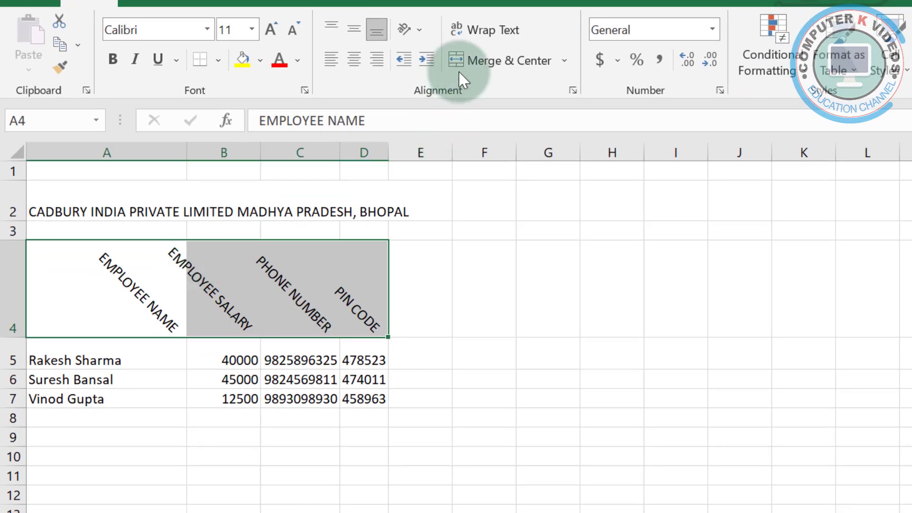
pyautogui.click(423, 31)
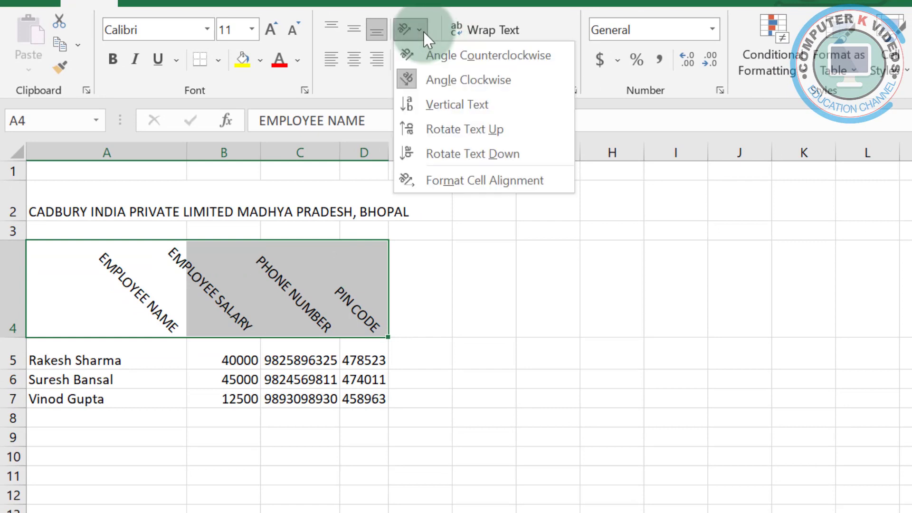
pyautogui.click(444, 106)
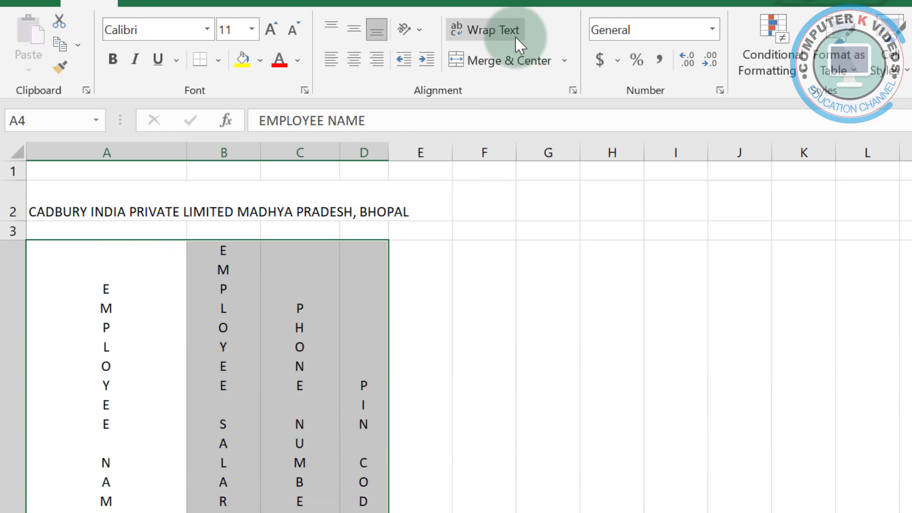
# Apply Rotate Text Up to the headers in A4:D4, and change them to Rotate Text Down
pyautogui.click(425, 37)
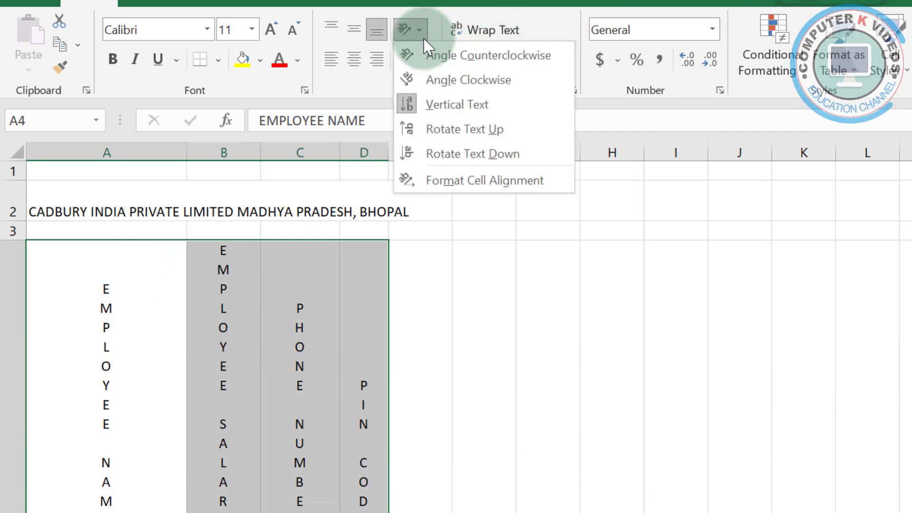
pyautogui.click(459, 134)
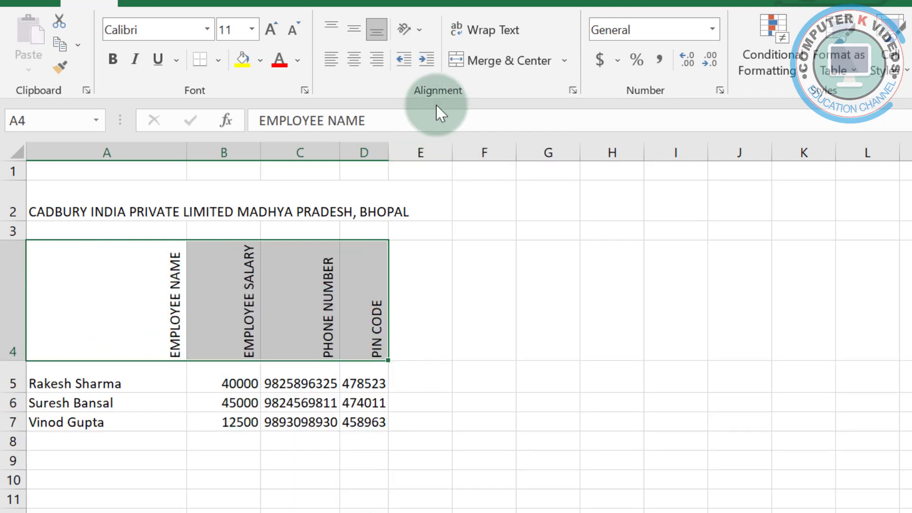
pyautogui.click(420, 29)
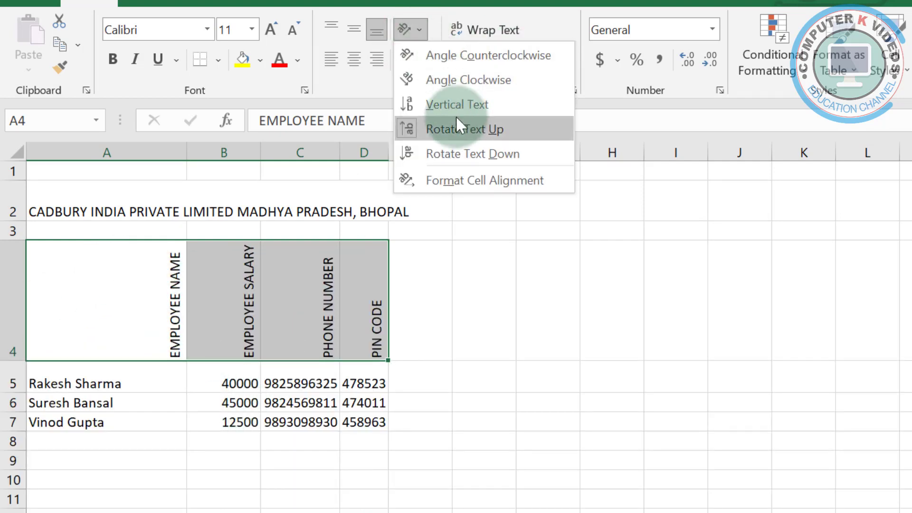
pyautogui.click(457, 154)
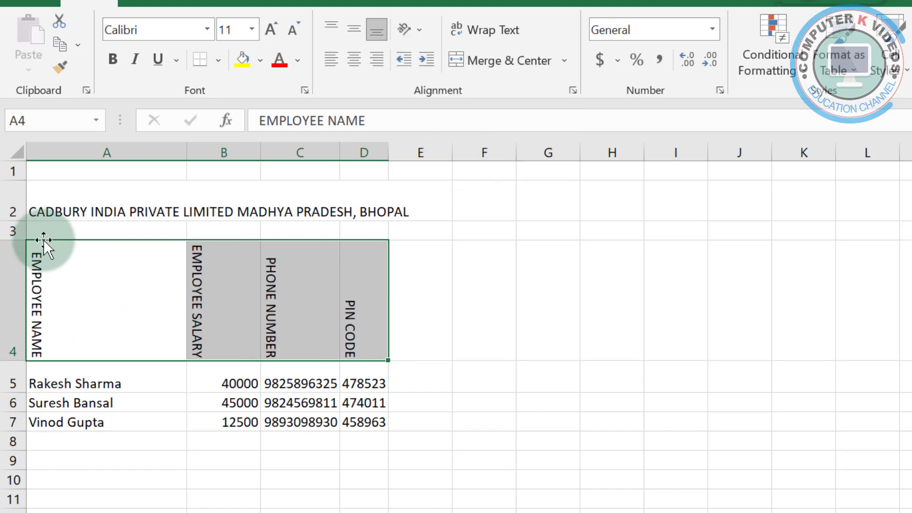
# Set the header cells' text orientation to -45 degrees through the cell alignment format settings
pyautogui.click(412, 32)
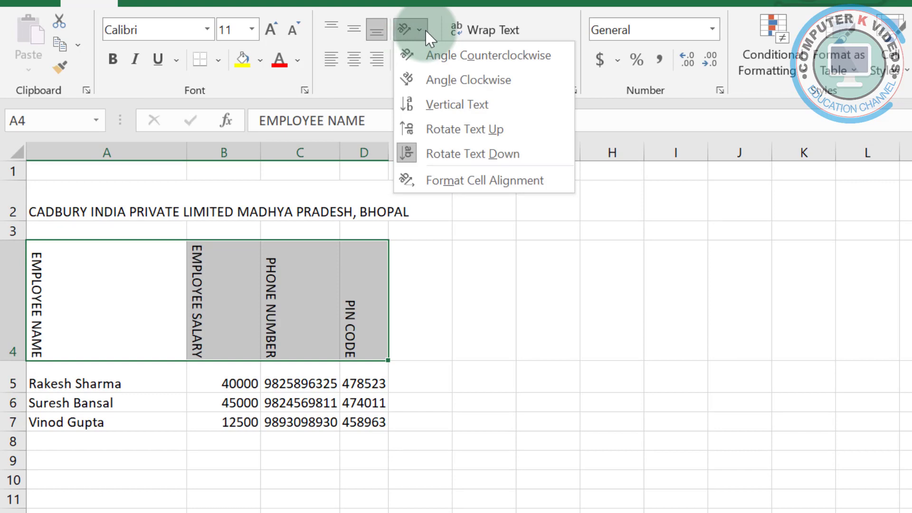
pyautogui.click(434, 182)
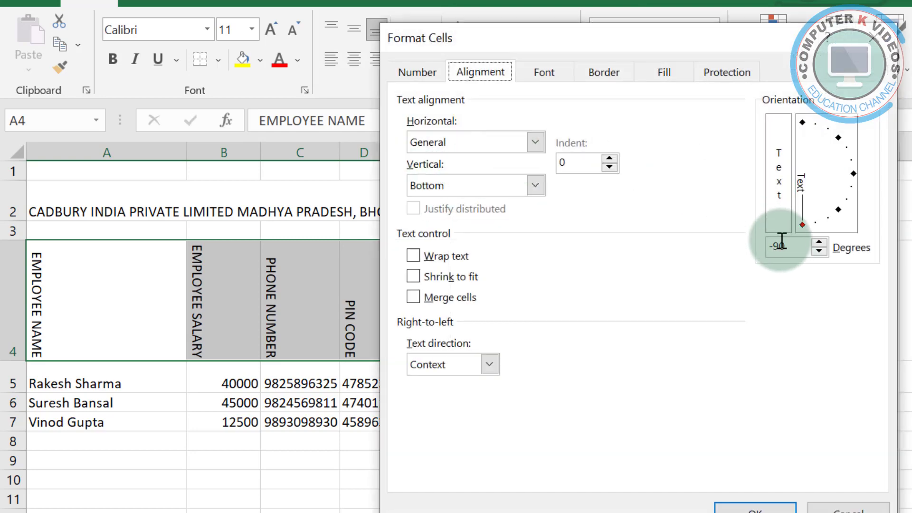
pyautogui.moveTo(802, 227); pyautogui.dragTo(837, 213)
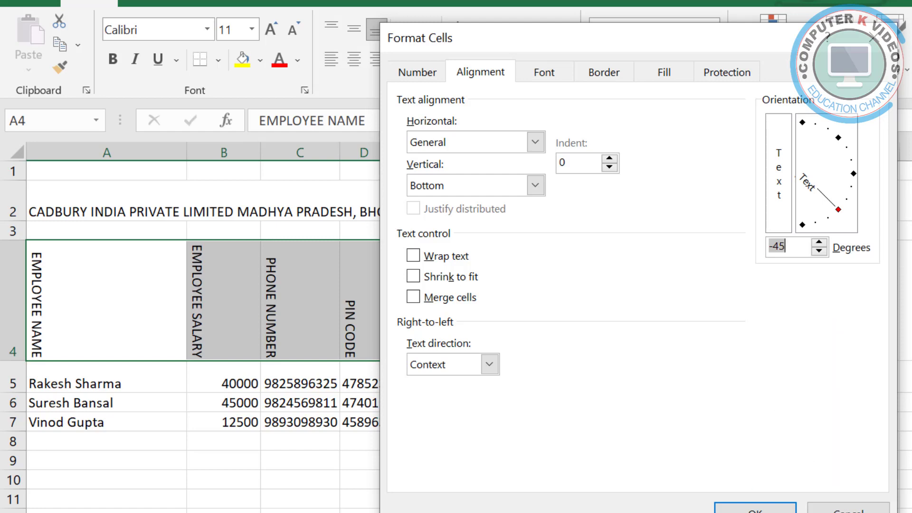
pyautogui.click(722, 505)
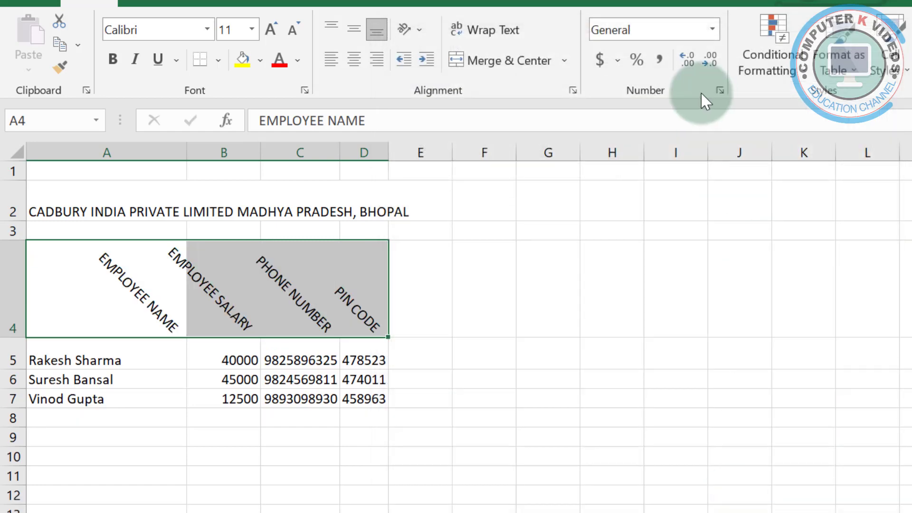
# Set the text orientation of headers A4:D4 to 0 degrees in the cell alignment format settings
pyautogui.click(413, 30)
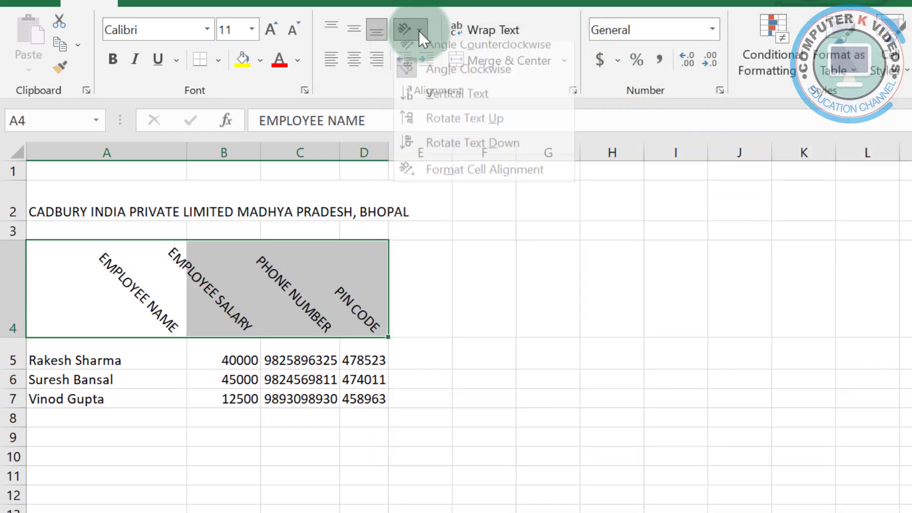
pyautogui.click(460, 179)
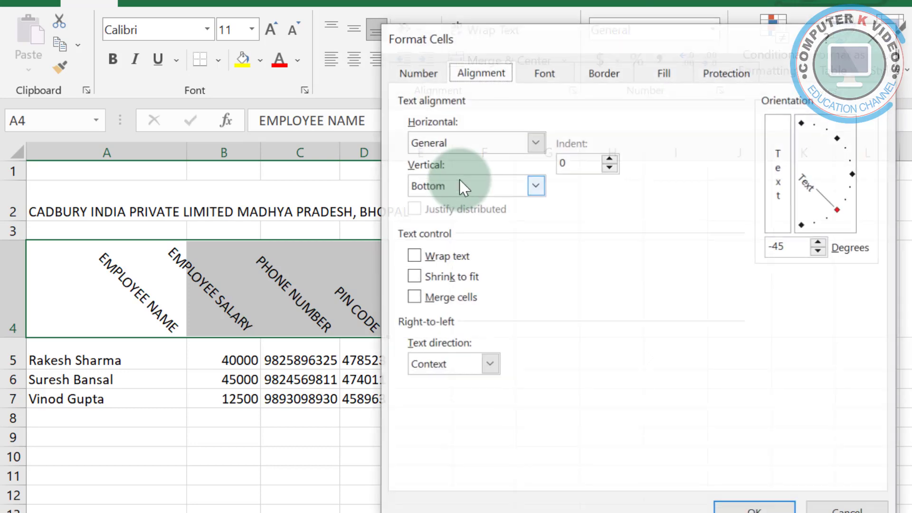
pyautogui.click(839, 210)
pyautogui.moveTo(839, 210); pyautogui.dragTo(853, 182)
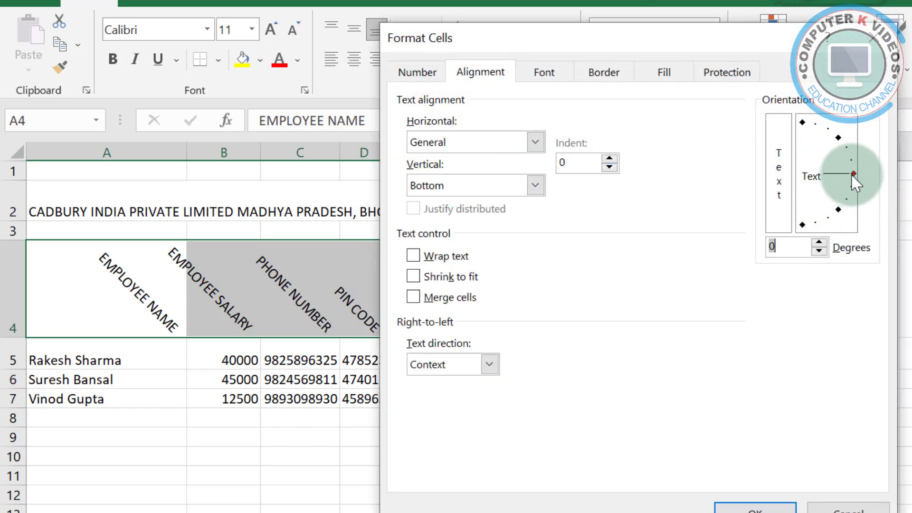
pyautogui.click(782, 247)
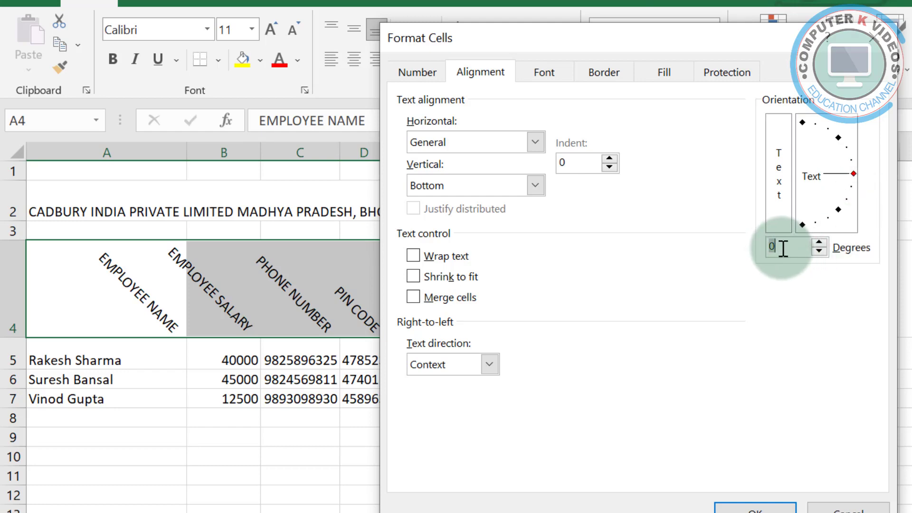
pyautogui.click(725, 508)
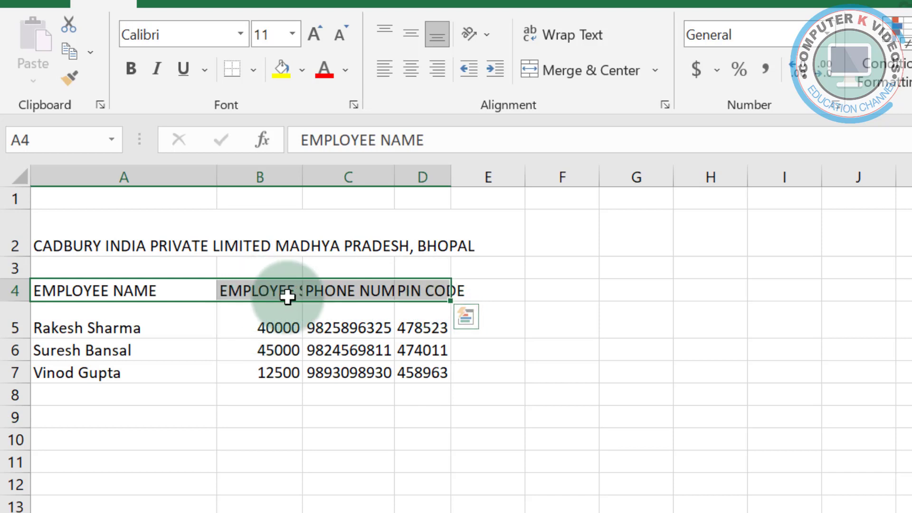
# Wrap the header text in A4:D4 so long titles break within their cells, and deselect the row
pyautogui.click(560, 34)
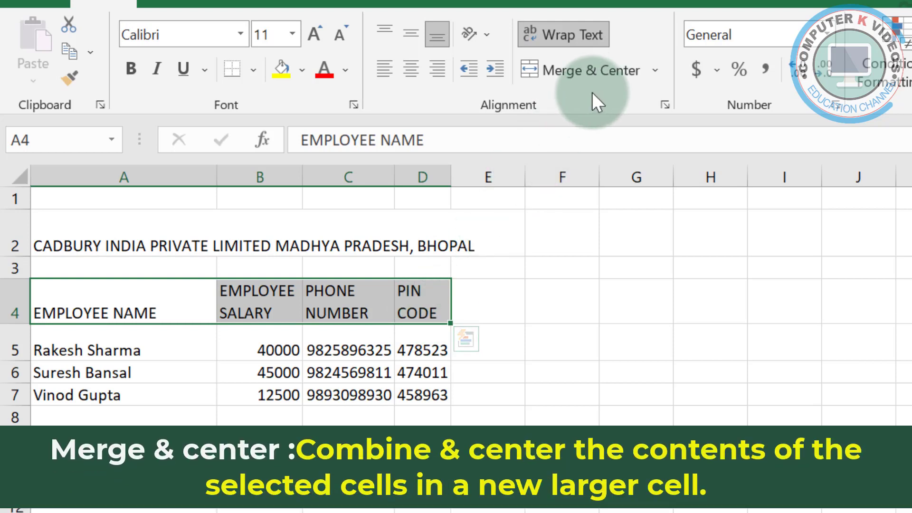
pyautogui.click(334, 484)
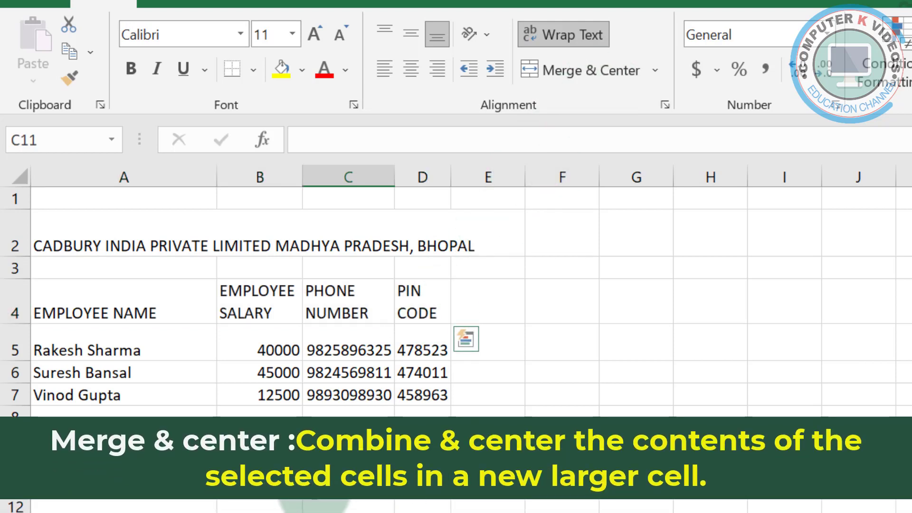
# Inspect cells A2 through E2 one by one to check which cell actually holds the company title
pyautogui.click(187, 233)
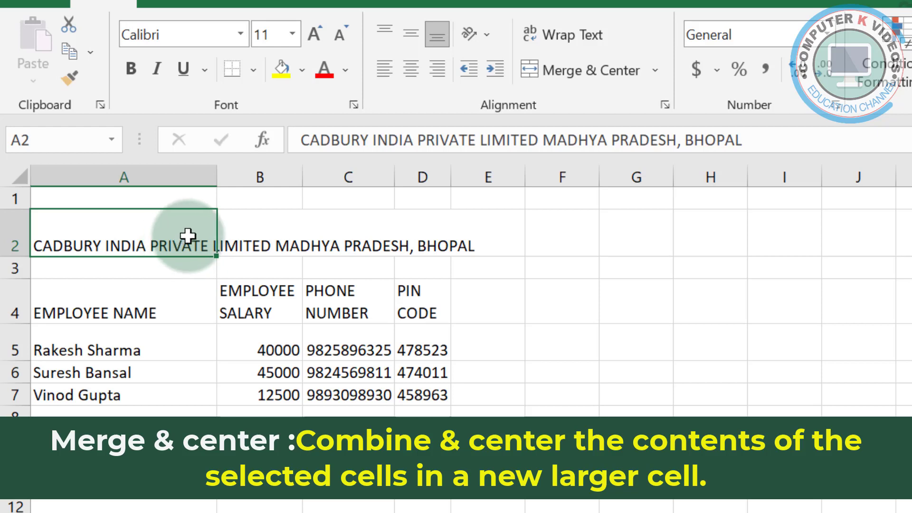
pyautogui.click(281, 237)
pyautogui.click(125, 238)
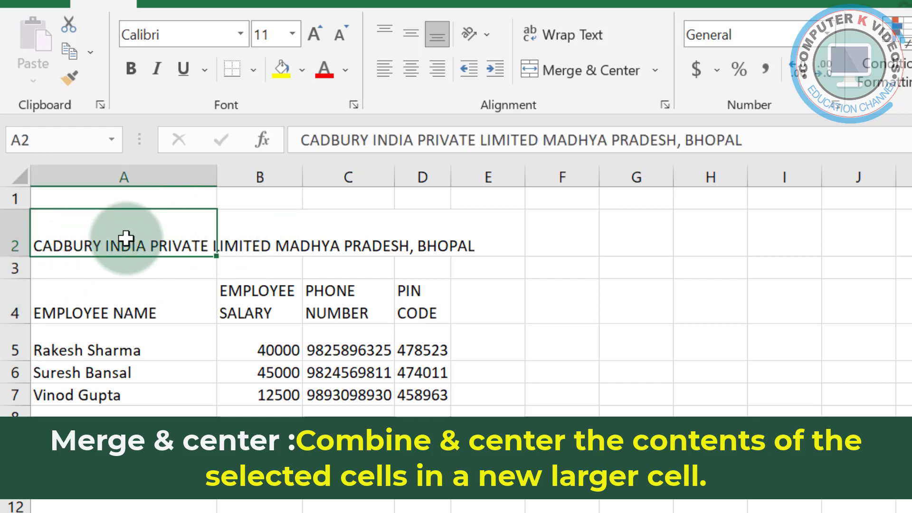
pyautogui.click(240, 238)
pyautogui.click(130, 243)
pyautogui.click(261, 236)
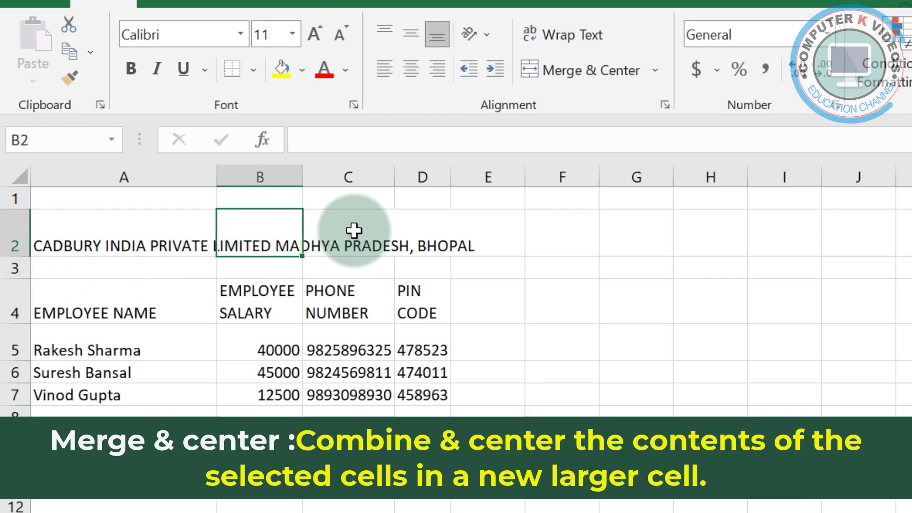
pyautogui.click(357, 230)
pyautogui.click(420, 228)
pyautogui.click(487, 230)
pyautogui.click(190, 237)
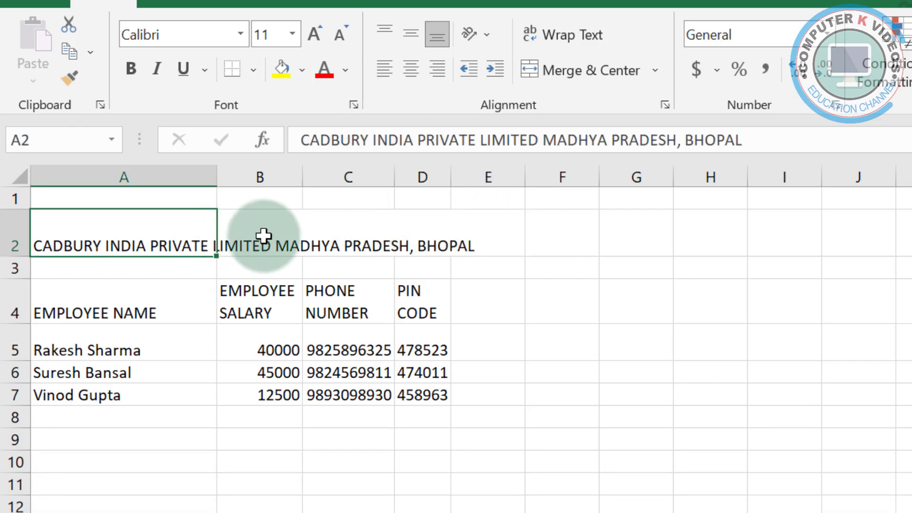
pyautogui.click(273, 234)
pyautogui.click(356, 231)
pyautogui.click(200, 238)
# Enter the test text "werw" in cell B2 beside the company title, and clear it again
pyautogui.click(239, 228)
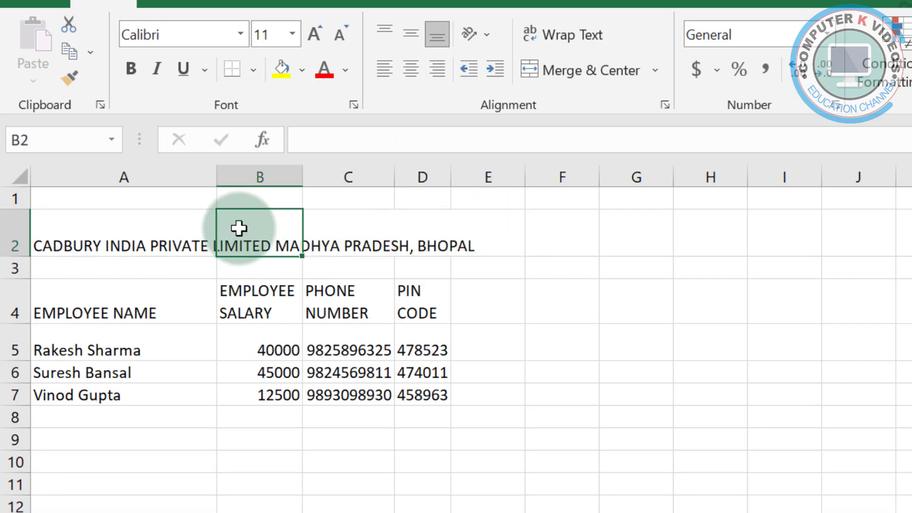
pyautogui.write('werw')
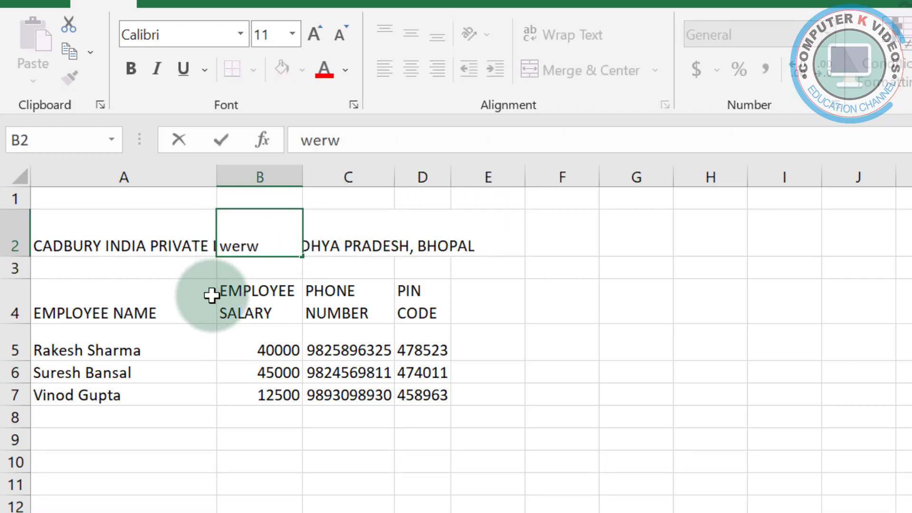
pyautogui.press('Return')
pyautogui.click(227, 251)
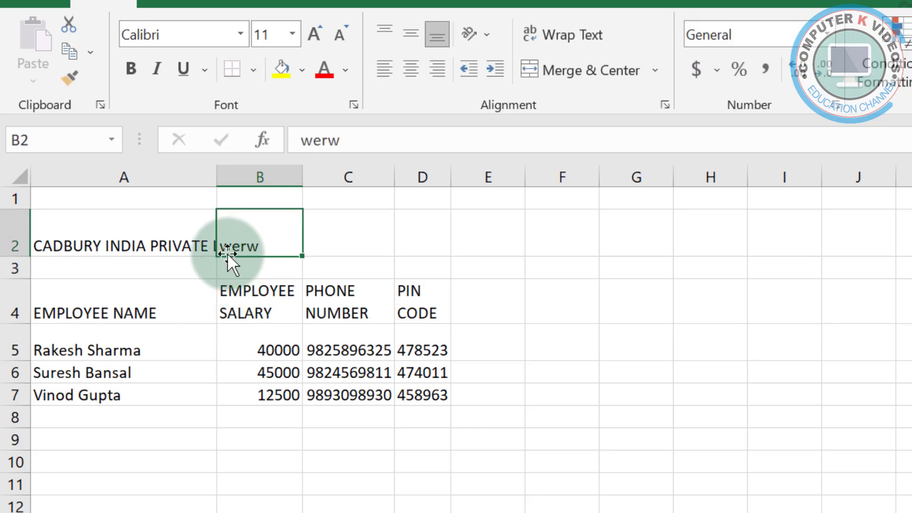
pyautogui.press('Delete')
# Merge and center the company title across cells A2:E2, and deselect the merged cell
pyautogui.moveTo(61, 244); pyautogui.dragTo(484, 245)
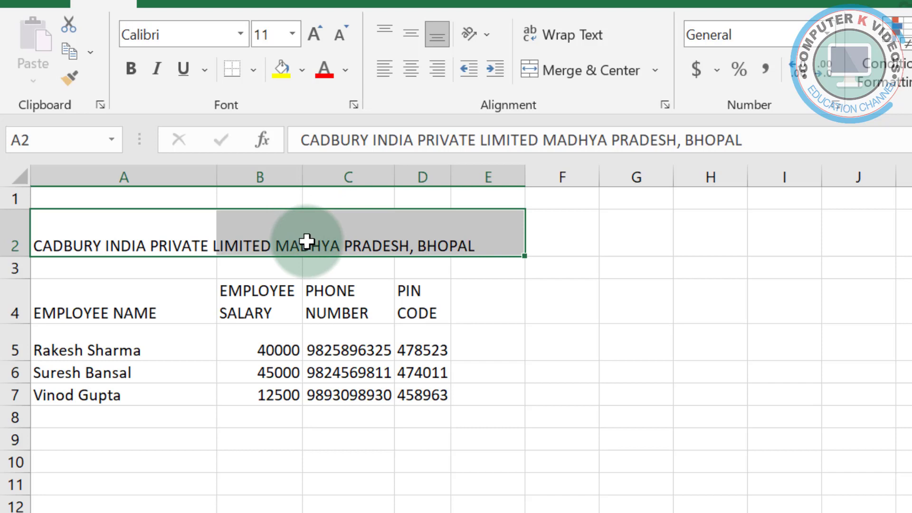
pyautogui.click(546, 73)
pyautogui.click(163, 310)
# Try Middle Align and Top Align on the merged company title in row 2, ending with Middle Align
pyautogui.click(126, 240)
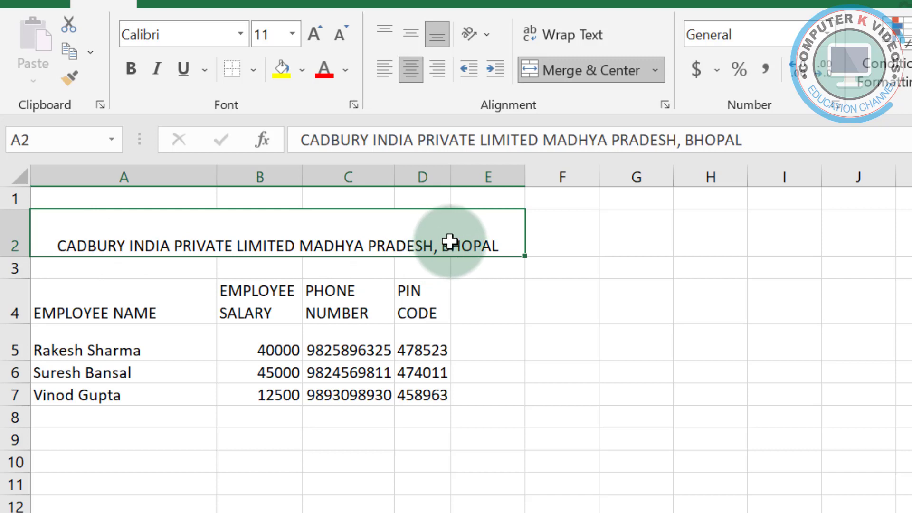
pyautogui.click(415, 34)
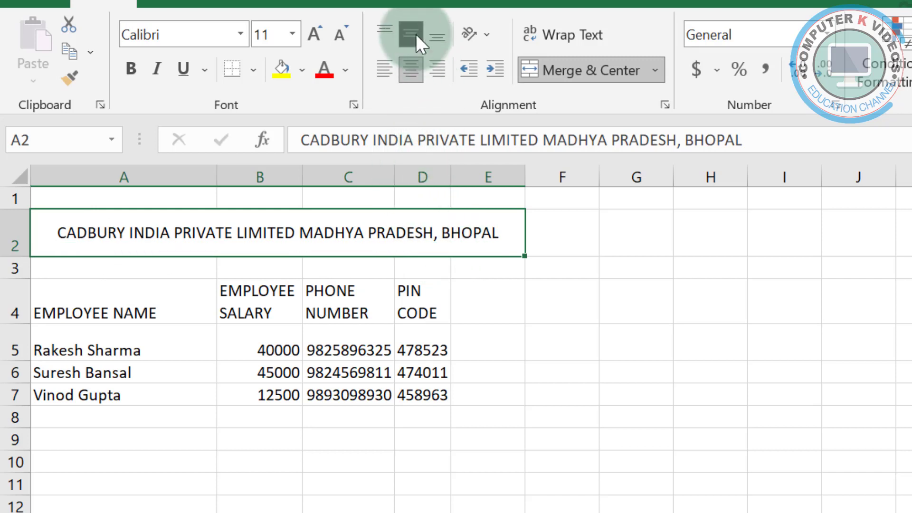
pyautogui.click(381, 32)
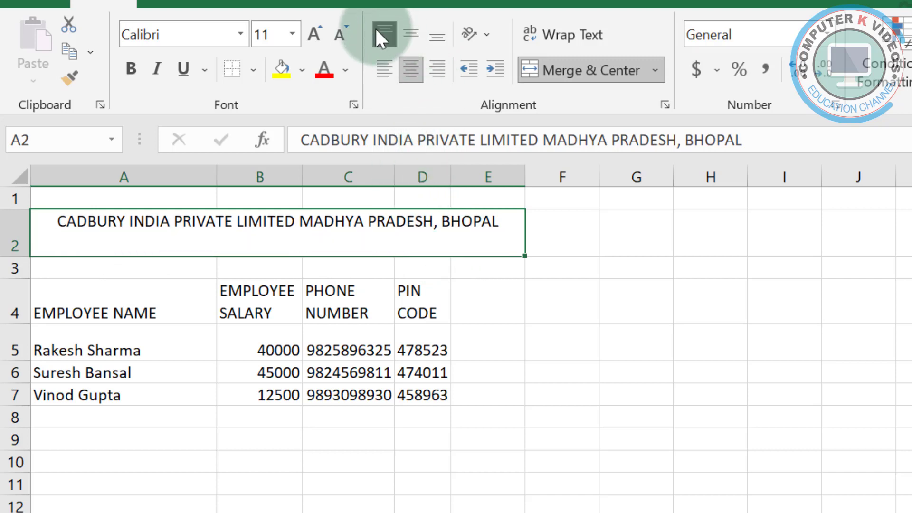
pyautogui.click(399, 40)
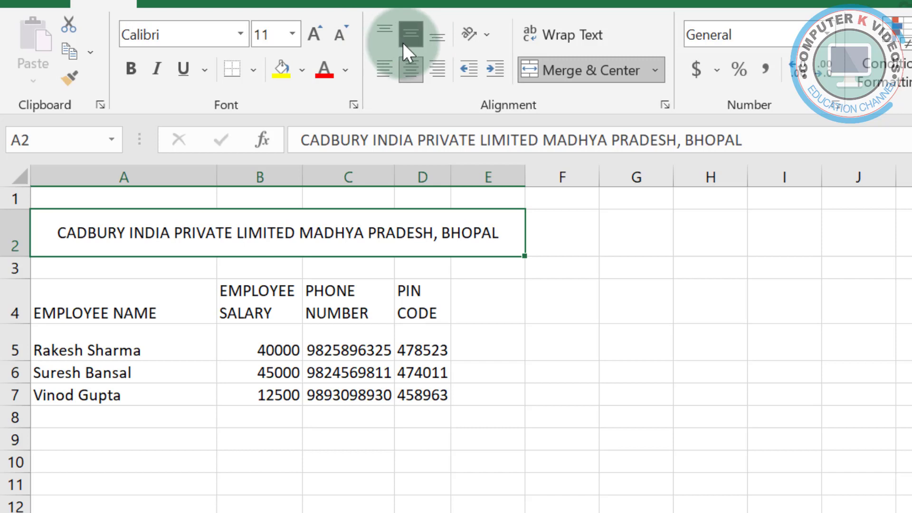